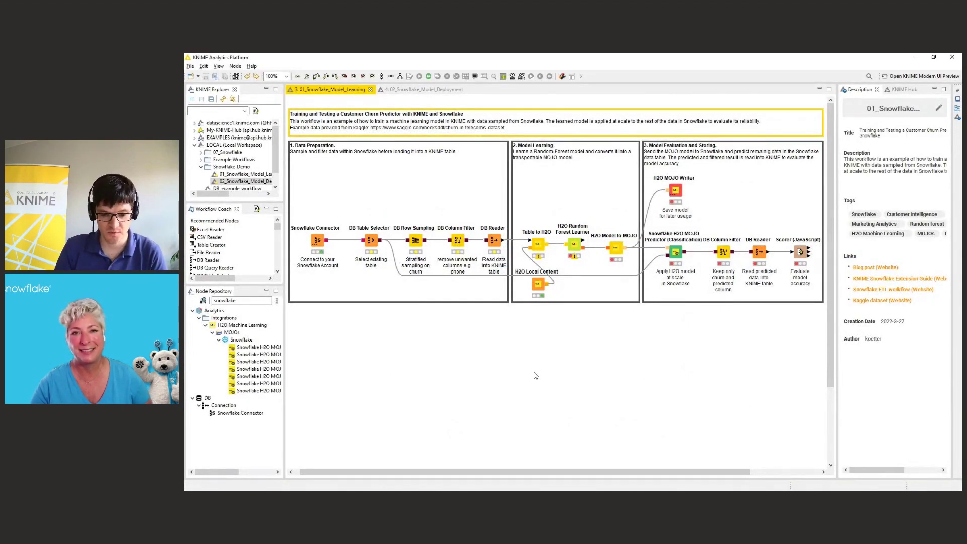
Step: Review the Snowflake Connector, DB Table Selector, DB Row Sampling and DB Column Filter nodes, then execute DB Reader
click(318, 240)
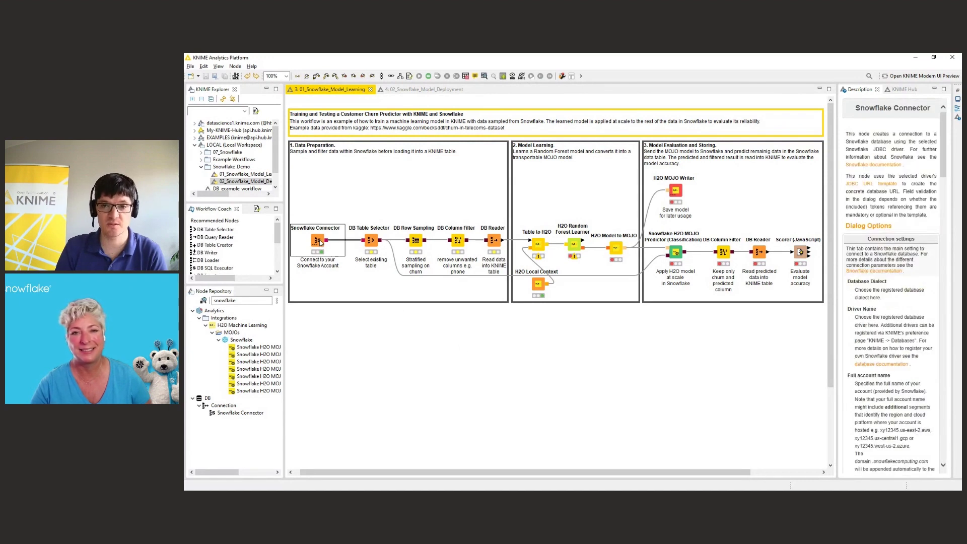
click(374, 251)
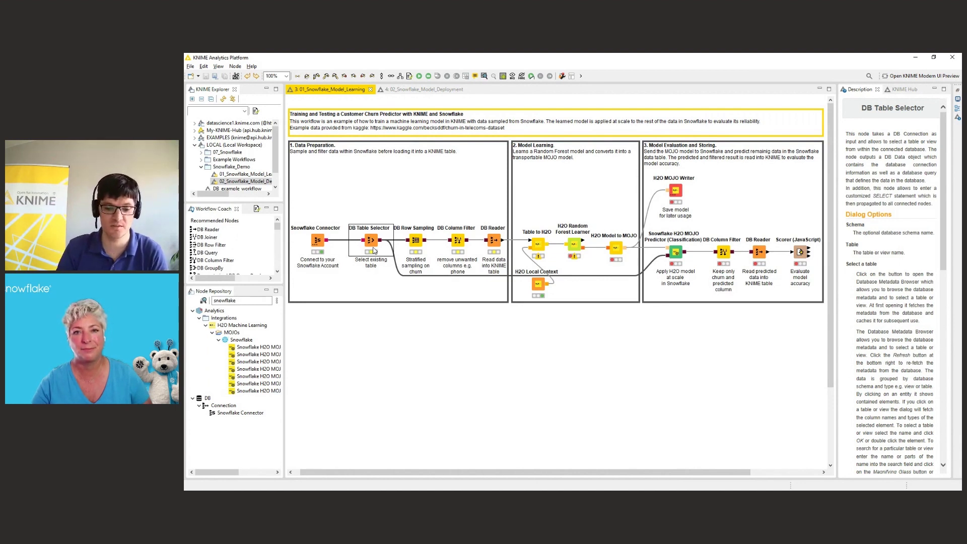
click(417, 242)
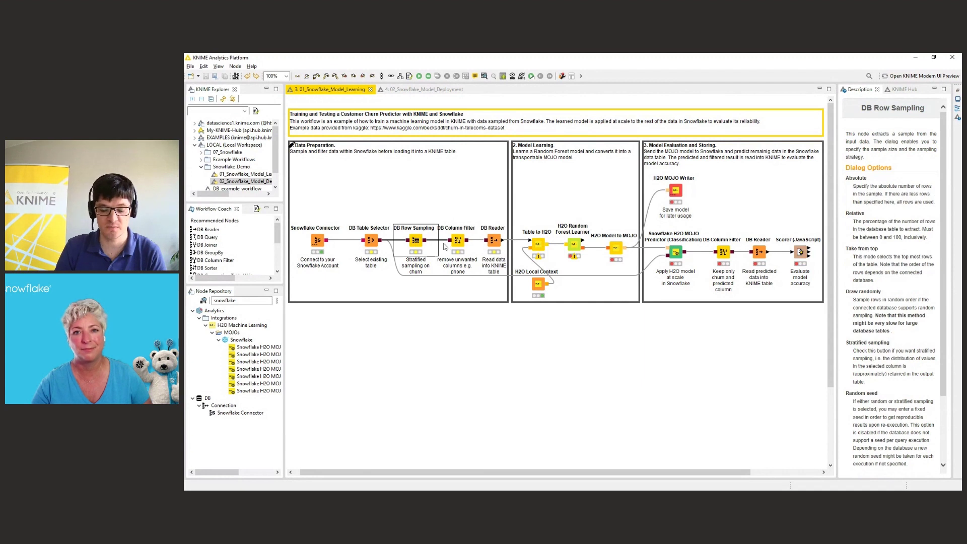
click(459, 243)
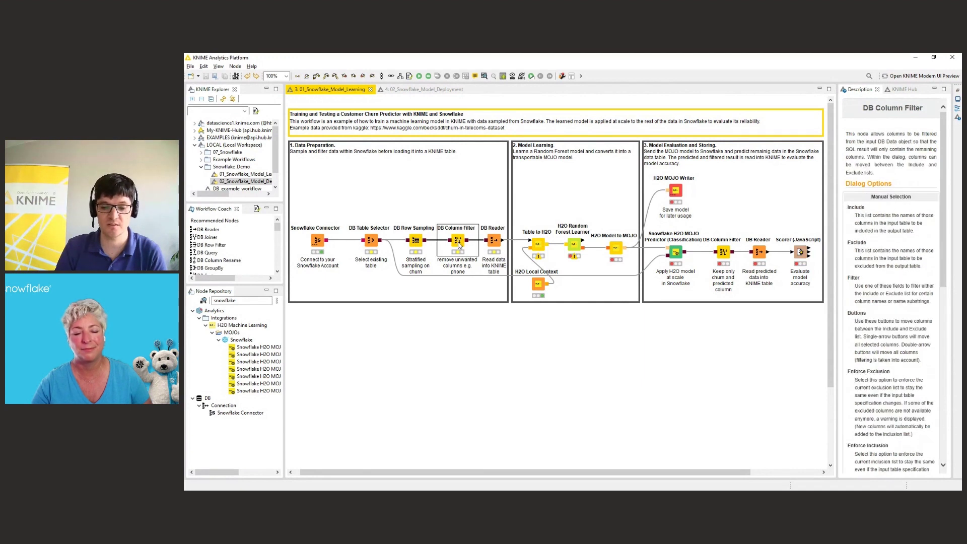
click(494, 244)
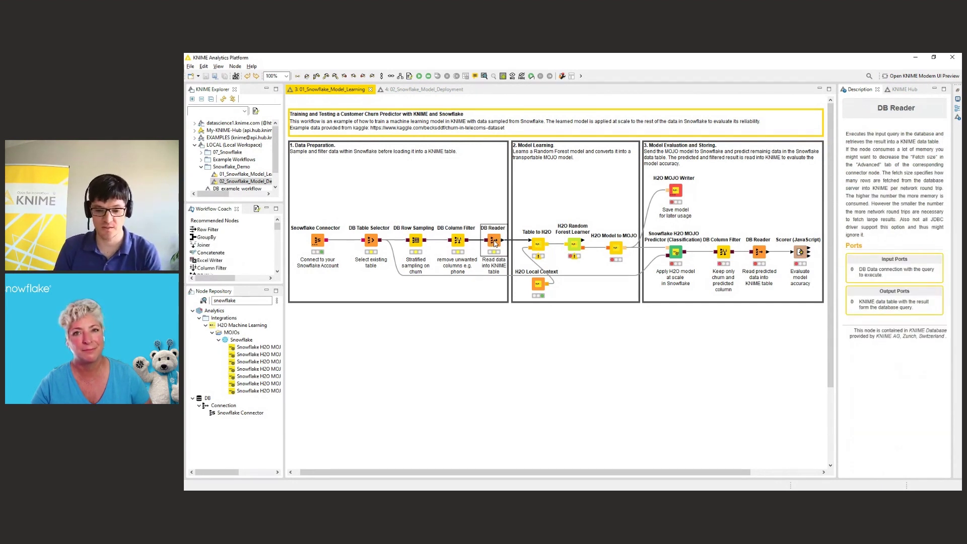
key(F7)
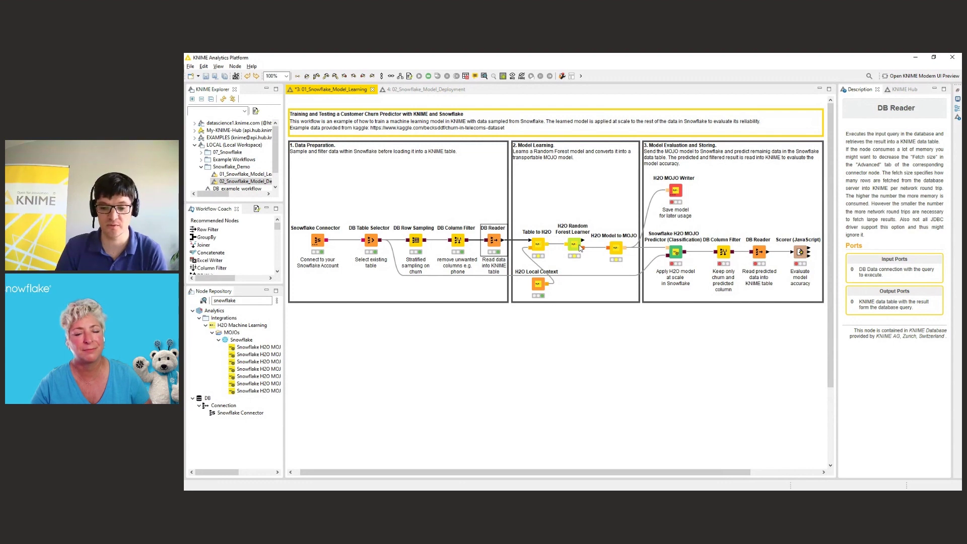
Step: Execute H2O Model to MOJO and the Snowflake H2O MOJO Predictor (Classification), then revisit DB Row Sampling
click(621, 251)
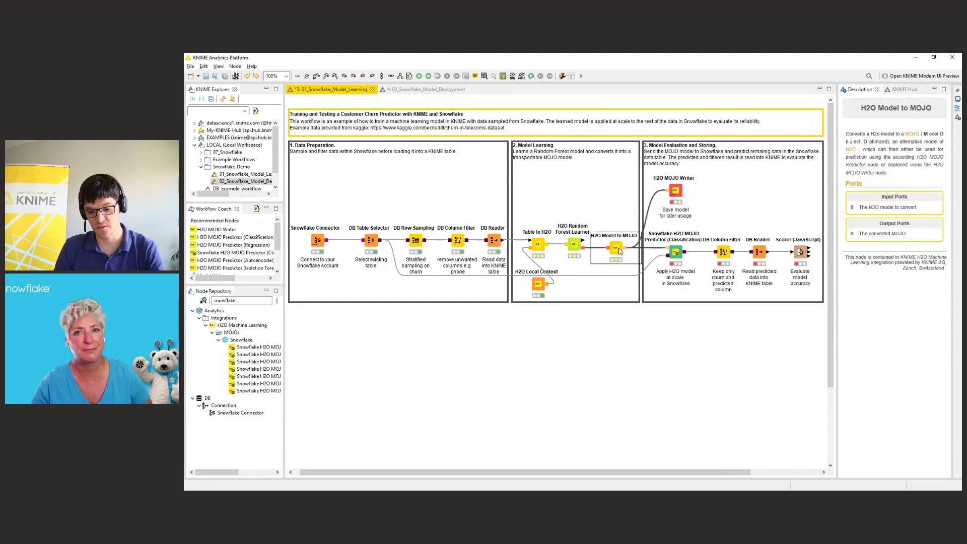
key(F7)
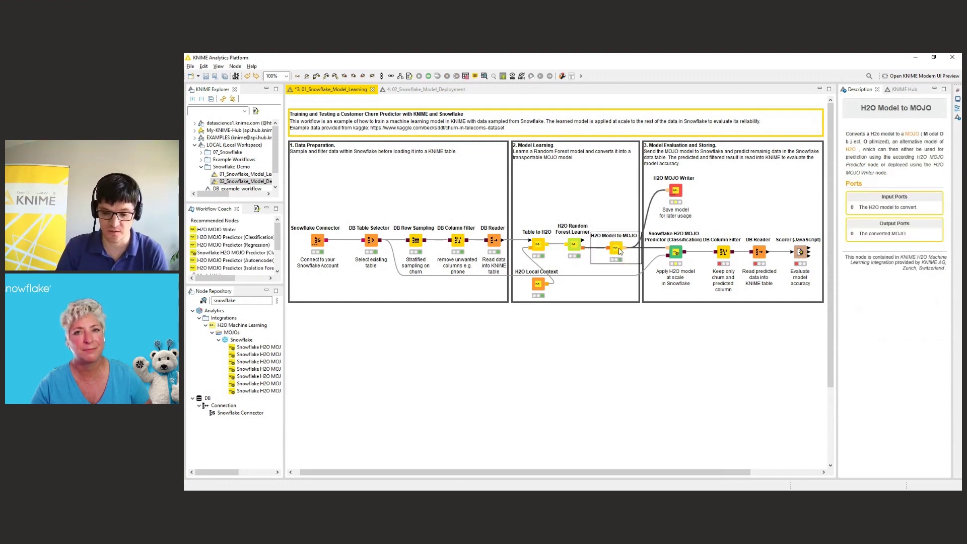
click(676, 253)
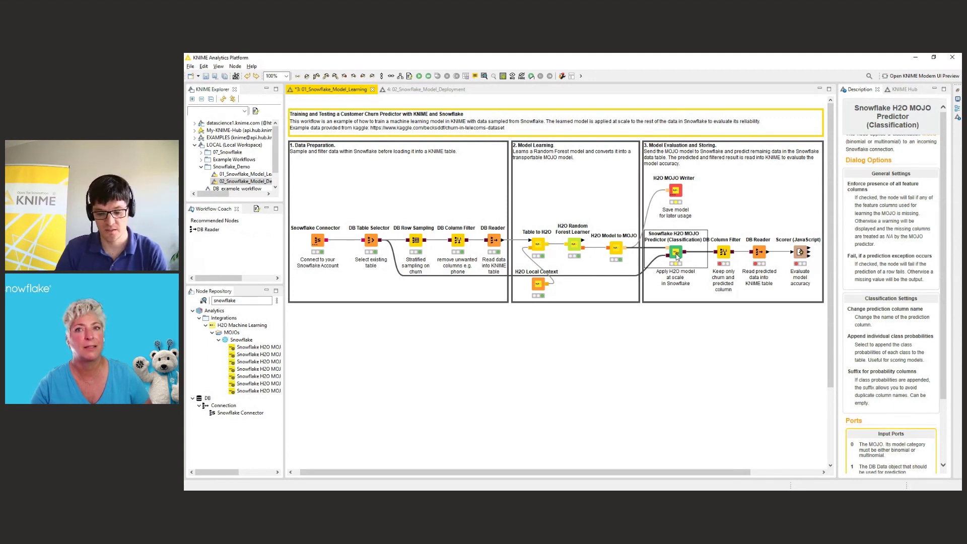
key(F7)
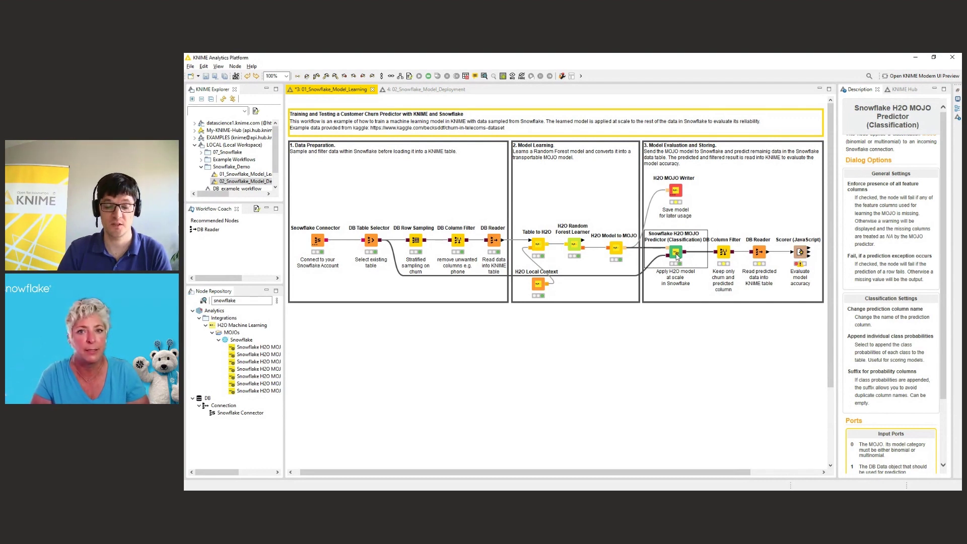
click(422, 242)
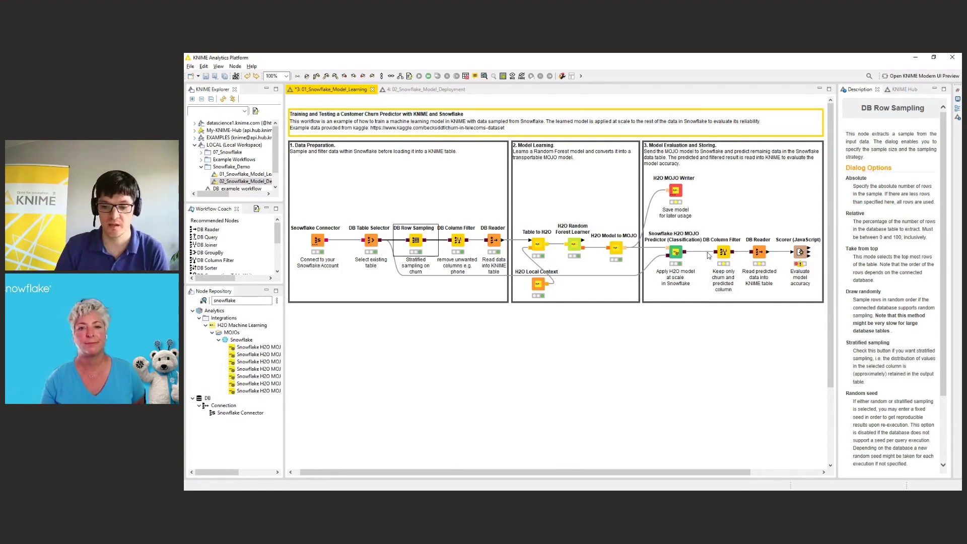
Step: Read the predicted data into KNIME through the evaluation DB Column Filter and DB Reader
click(724, 254)
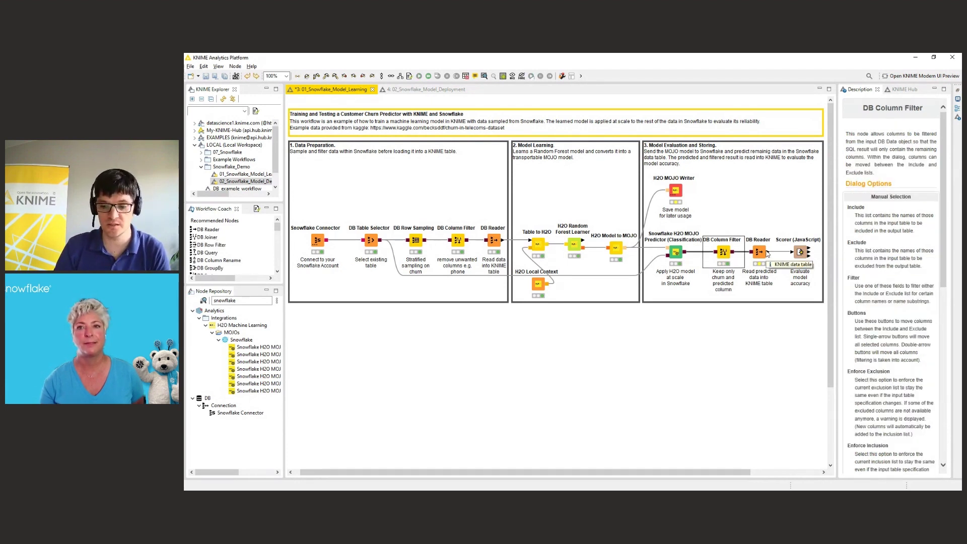
click(761, 253)
key(F7)
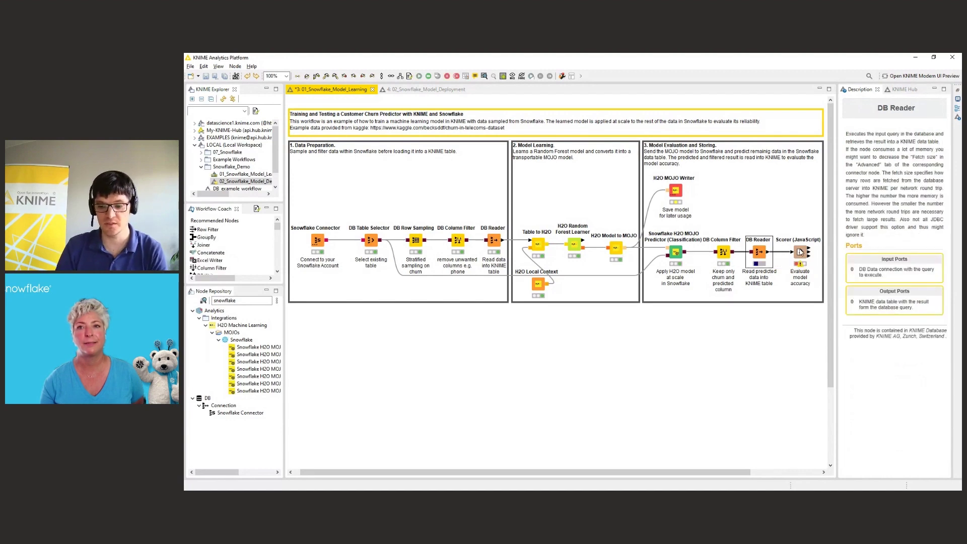
Step: Run the Scorer to view the confusion matrix (94.03% accuracy, kappa 0.729), then inspect H2O MOJO Writer
click(800, 252)
right_click(801, 252)
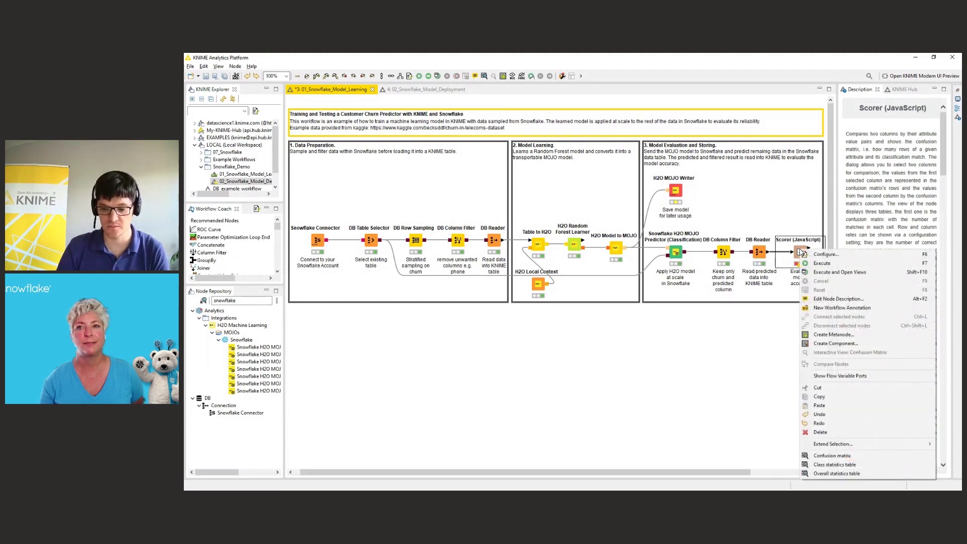
click(835, 271)
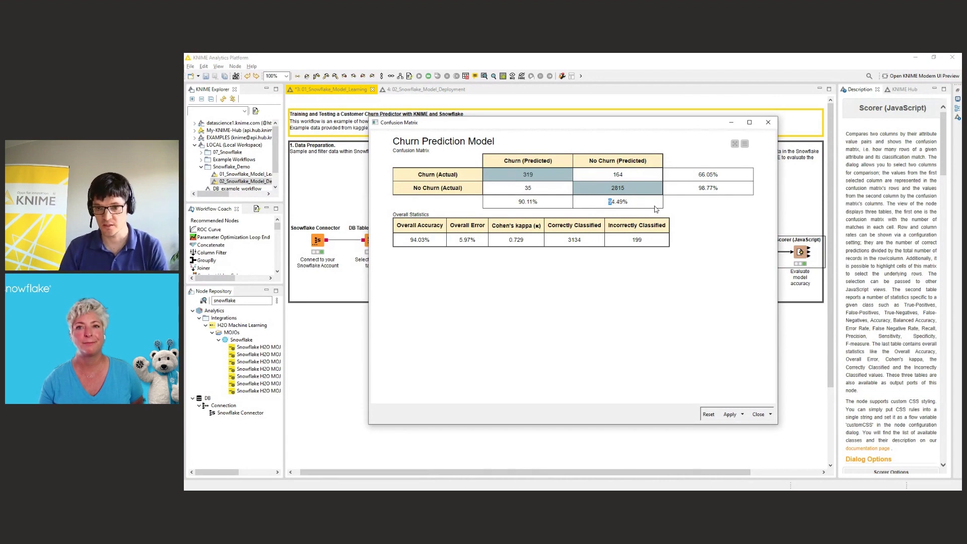
key(alt+F4)
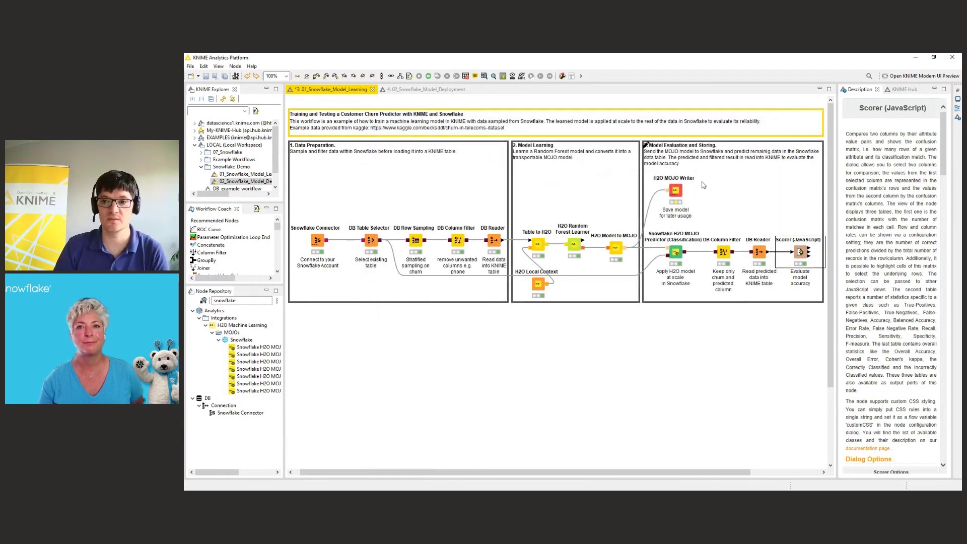
click(681, 192)
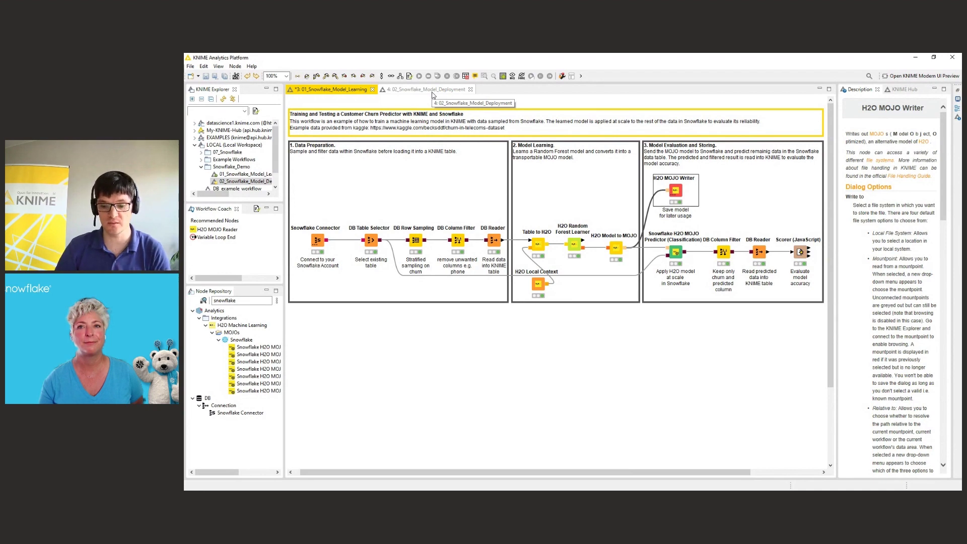
Step: Open 02_Snowflake_Model_Deployment and review its Snowflake Connector, DB Table Selector and H2O MOJO Reader nodes
click(432, 91)
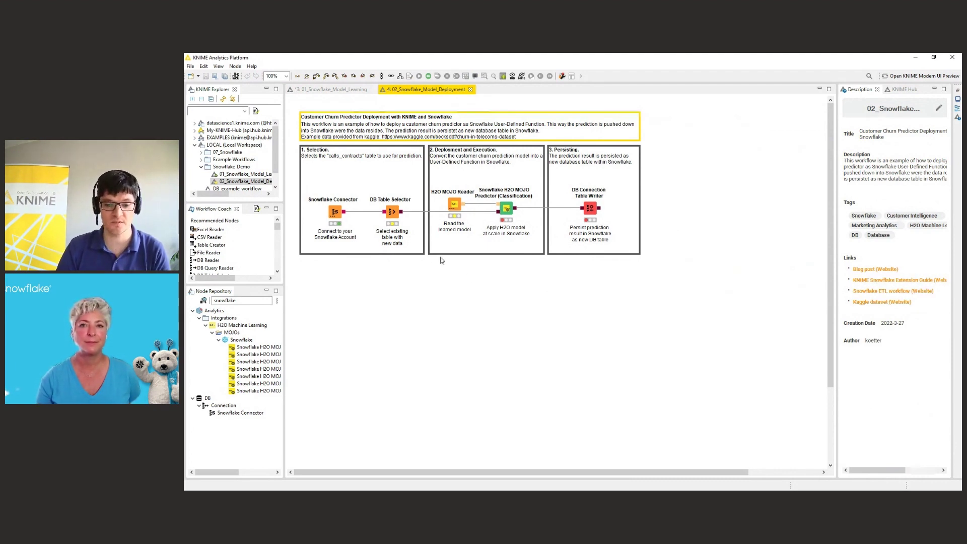
click(341, 215)
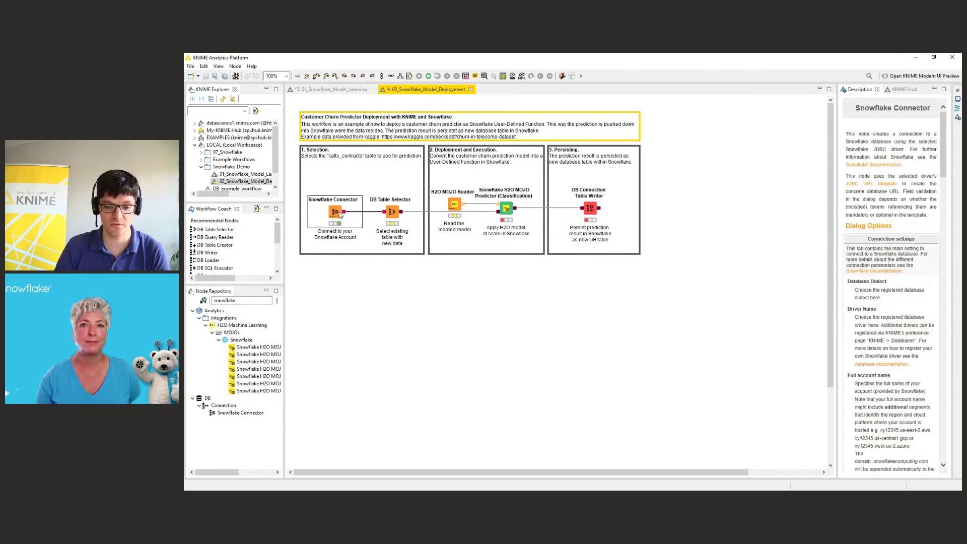
click(390, 213)
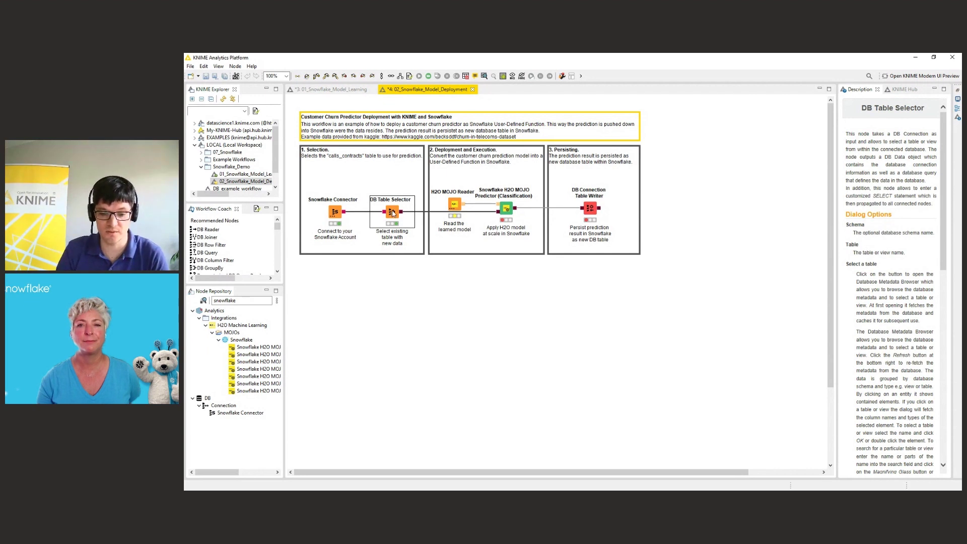
click(457, 205)
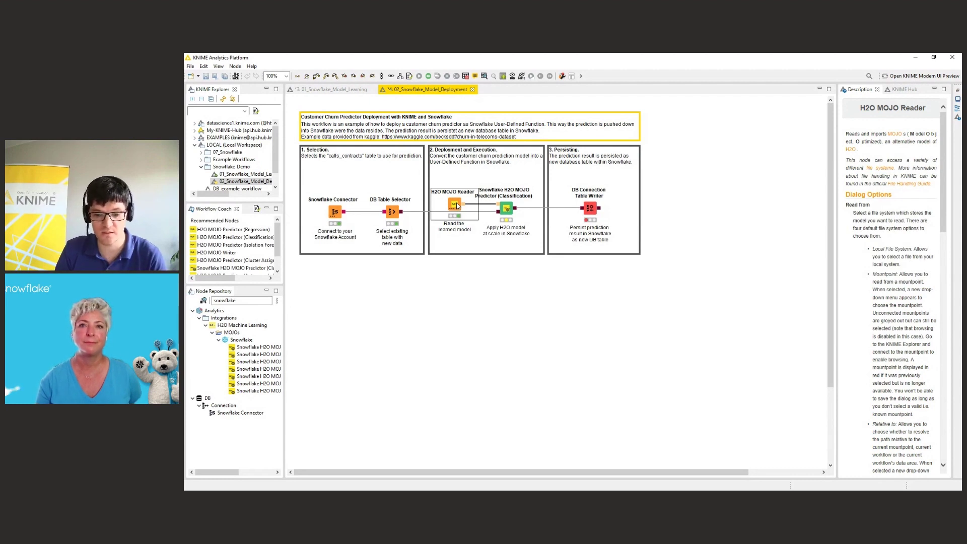
Step: Execute the Snowflake H2O MOJO Predictor to register the churn model as a Snowflake function
click(507, 209)
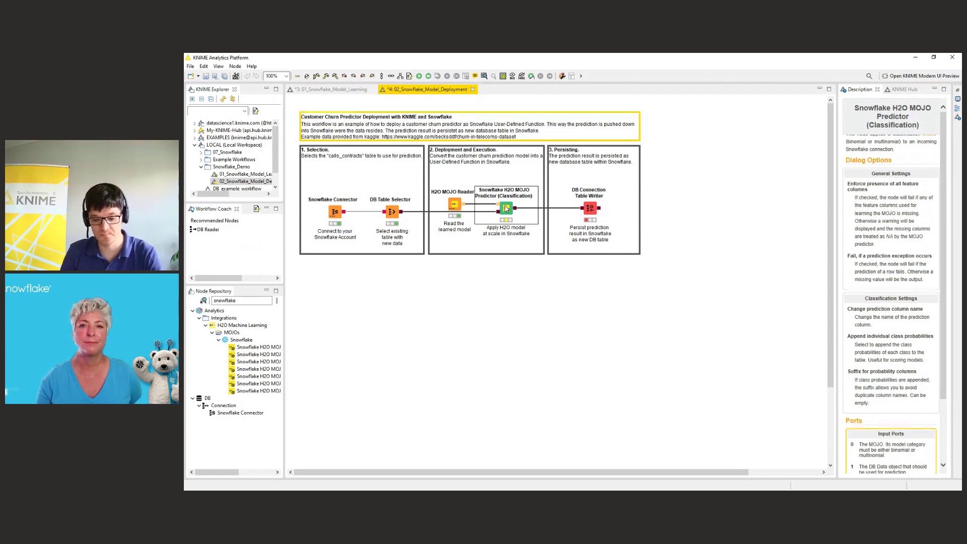
key(F7)
mouse_move(510, 221)
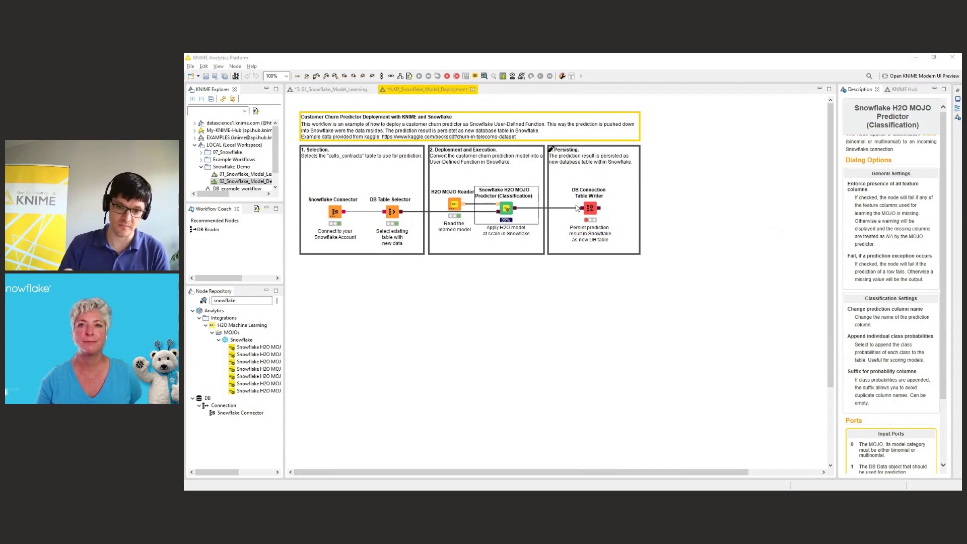
Step: Confirm in Snowsight that DEMO / PUBLIC holds 0 tables, then return to the KNIME workflow
key(alt+Tab)
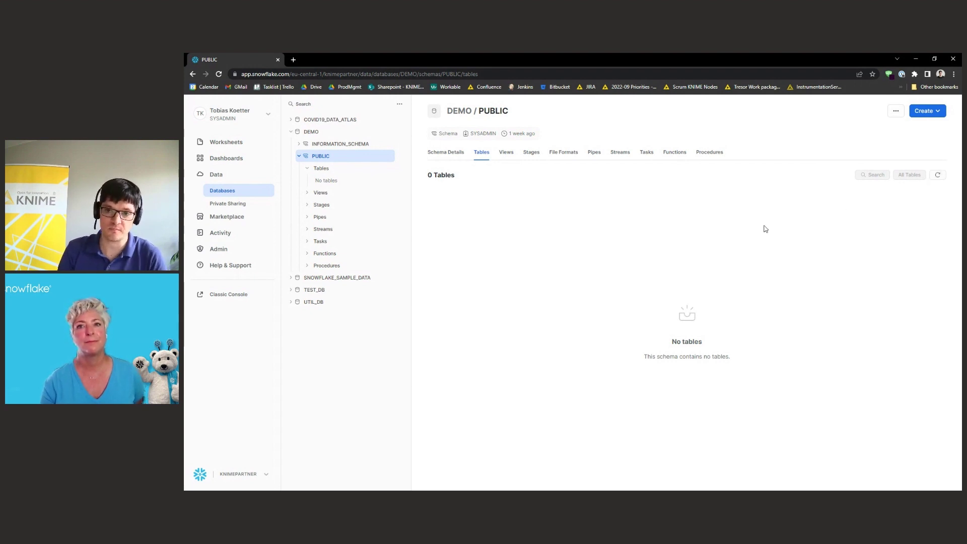
key(alt+Tab)
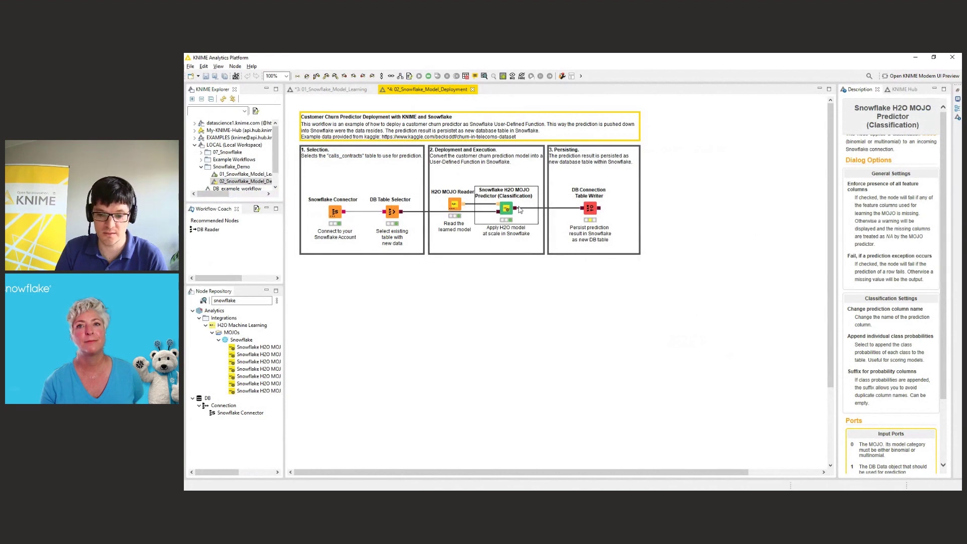
Step: Execute the DB Connection Table Writer to persist predictions in Snowflake, then switch to Snowsight
click(589, 215)
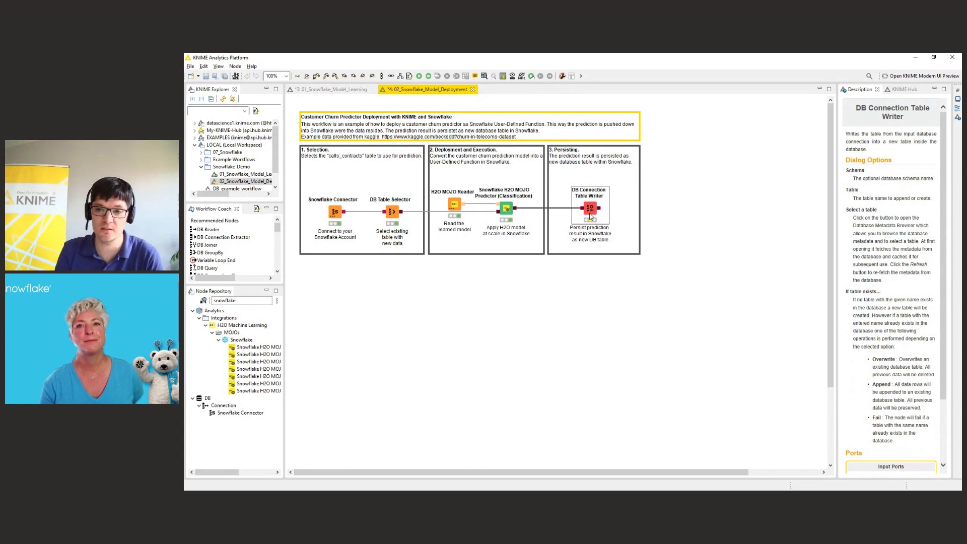
key(F7)
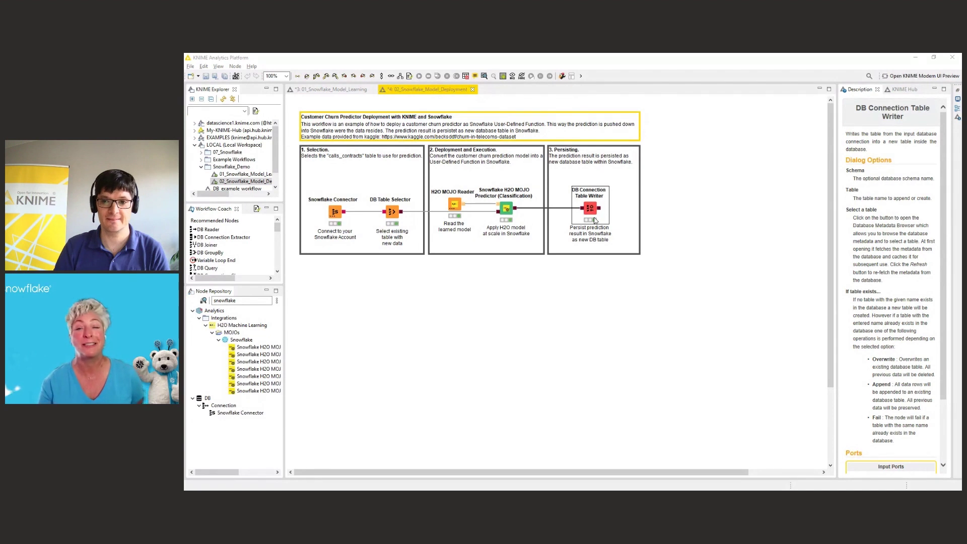
key(alt+Tab)
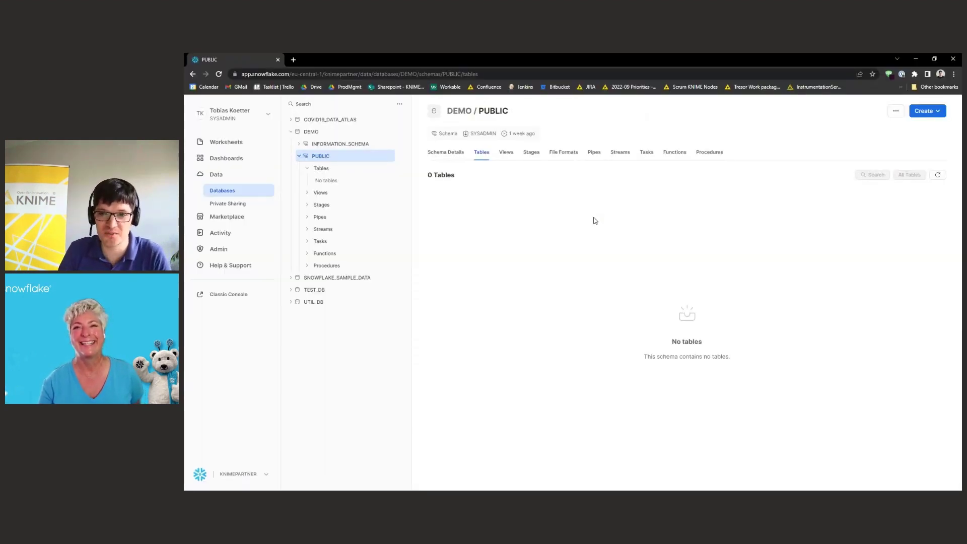
Step: Refresh DEMO / PUBLIC tables to show the 2.6M-row prediction_result table, then go to Activity
click(938, 175)
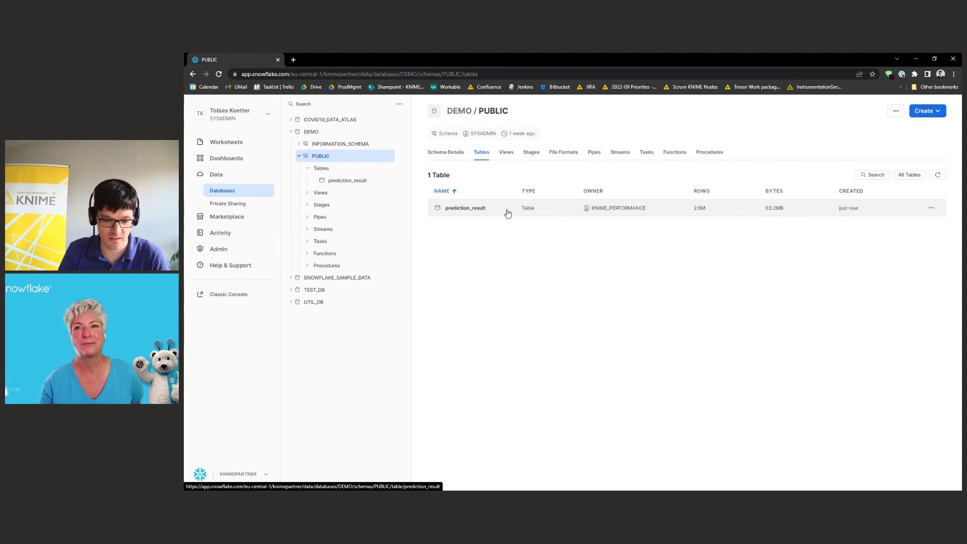
click(221, 232)
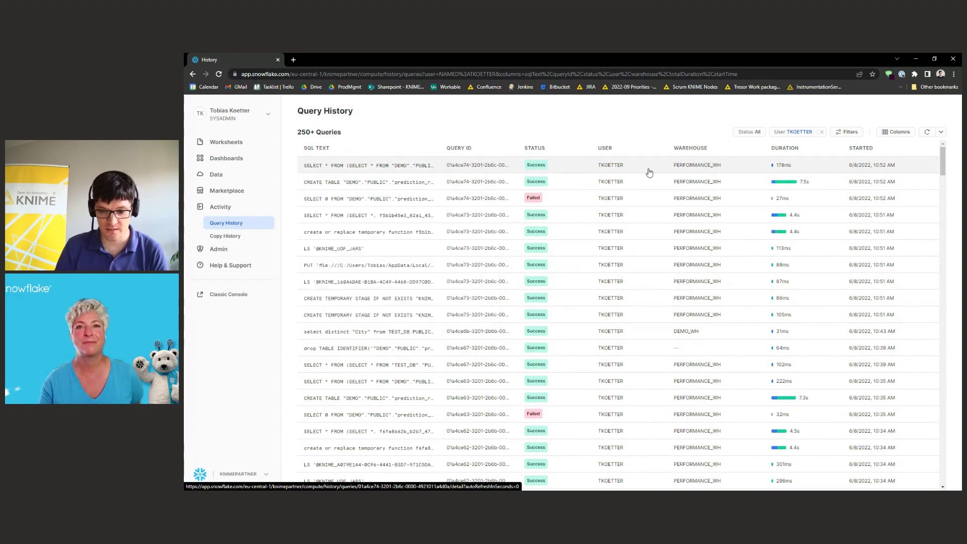
Step: Inspect the CREATE TABLE prediction_result duration: 7.5s split into 1.1s compilation and 6.4s execution
mouse_move(782, 184)
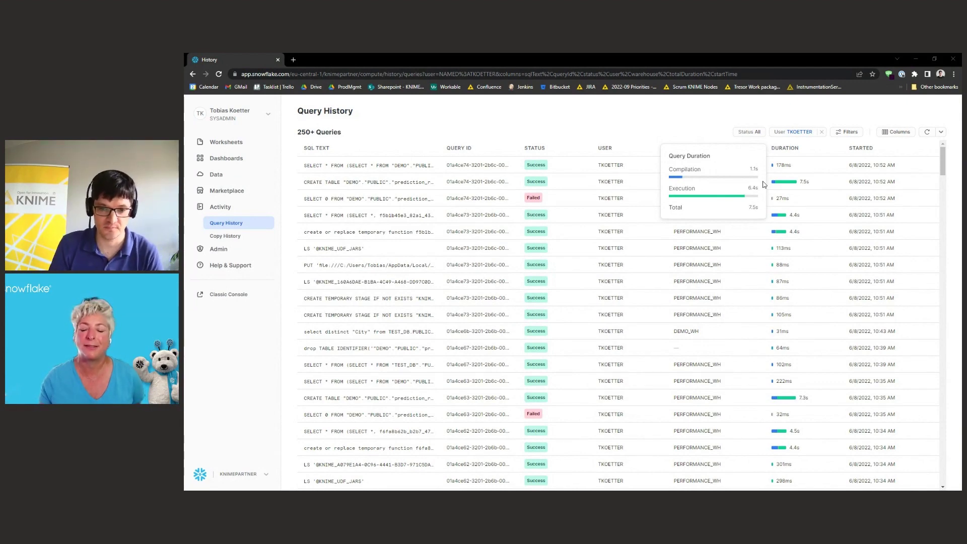
key(alt+Tab)
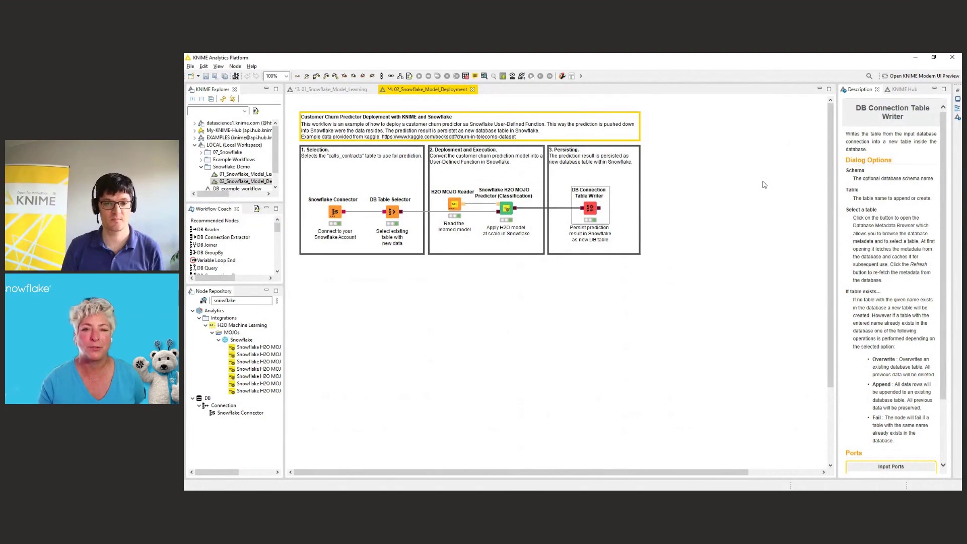